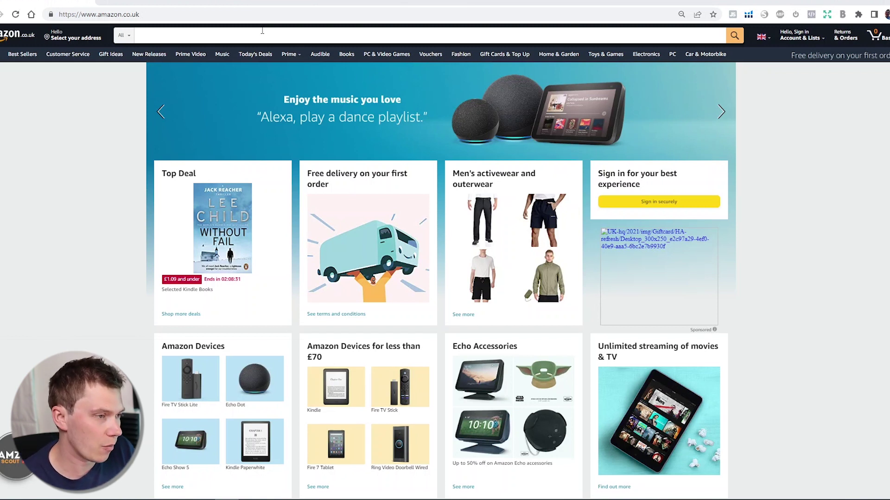
- Search Amazon UK for 'back support strengthener', fixing the typo, to list 238 results
{"action": "left_click", "coordinate": [257, 33]}
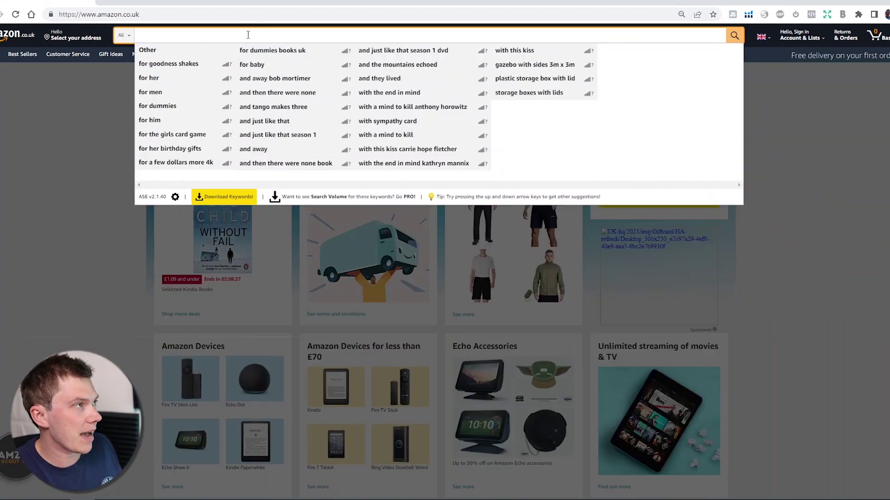
{"action": "type", "text": "back"}
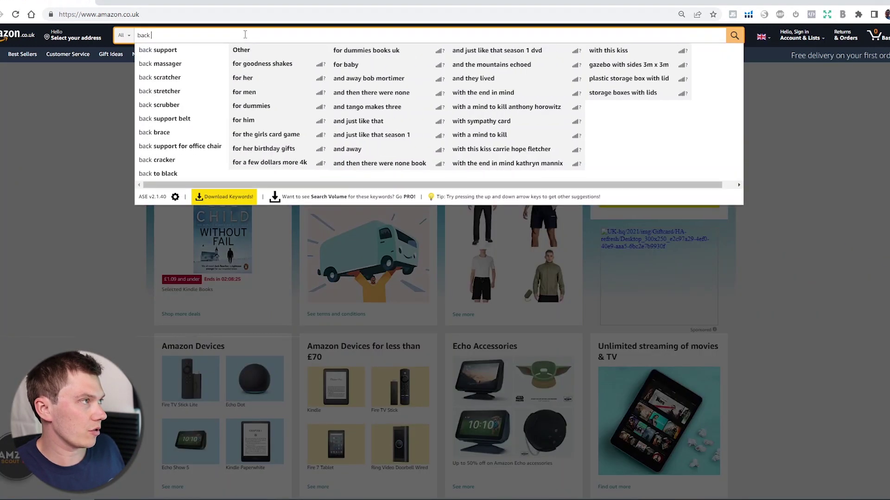
{"action": "type", "text": " suppo"}
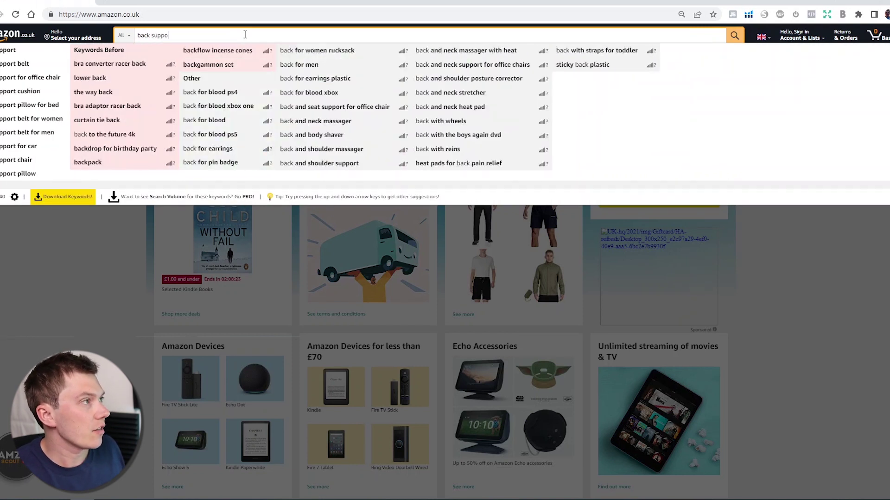
{"action": "type", "text": "rt stre"}
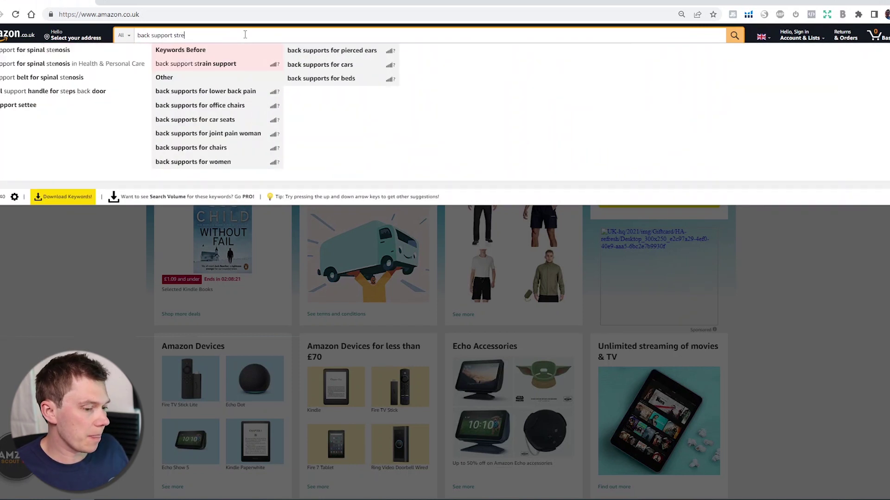
{"action": "type", "text": "ngthenr"}
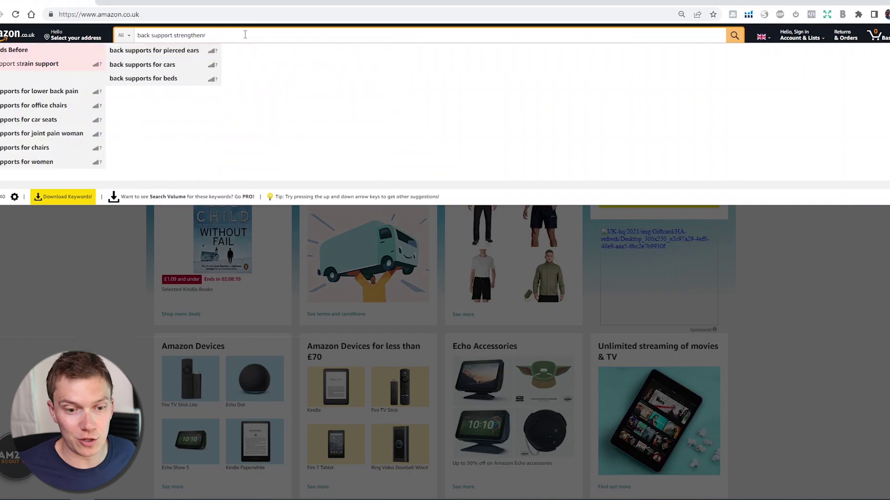
{"action": "key", "text": "BackSpace"}
{"action": "type", "text": "er"}
{"action": "key", "text": "Return"}
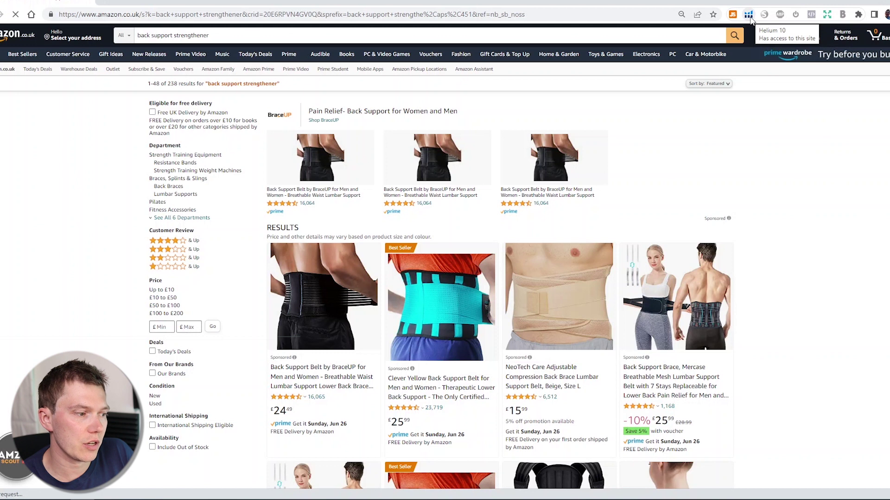
- Run Helium 10 Xray on the 'back support strengthener' results to see £368,984 total revenue
{"action": "left_click", "coordinate": [748, 15]}
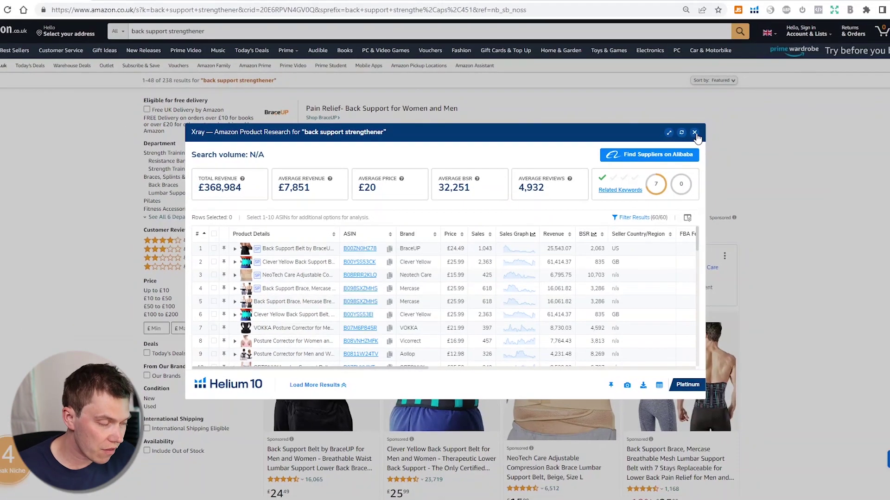
- Close the Xray panel and scroll the results down to the VOKKA Posture Corrector listing
{"action": "left_click", "coordinate": [753, 103]}
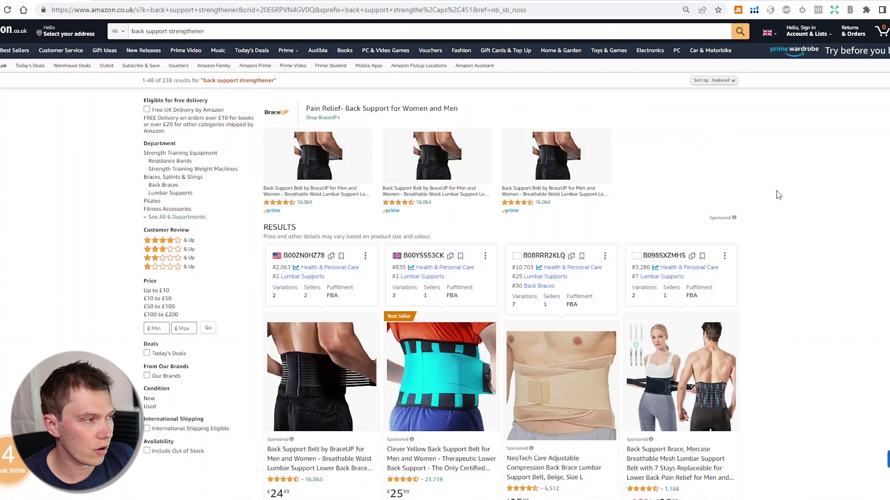
{"action": "scroll", "coordinate": [779, 196], "scroll_direction": "down", "scroll_amount": 7}
{"action": "scroll", "coordinate": [780, 195], "scroll_direction": "down", "scroll_amount": 1}
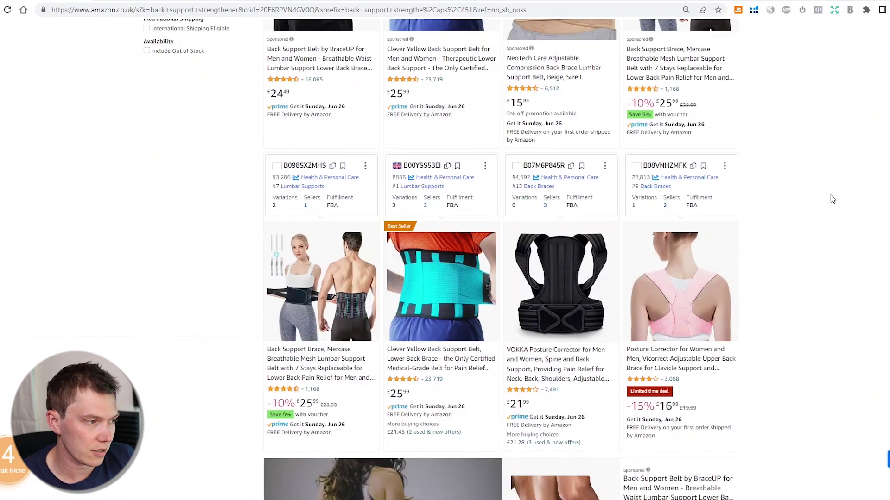
{"action": "scroll", "coordinate": [782, 90], "scroll_direction": "down", "scroll_amount": 2}
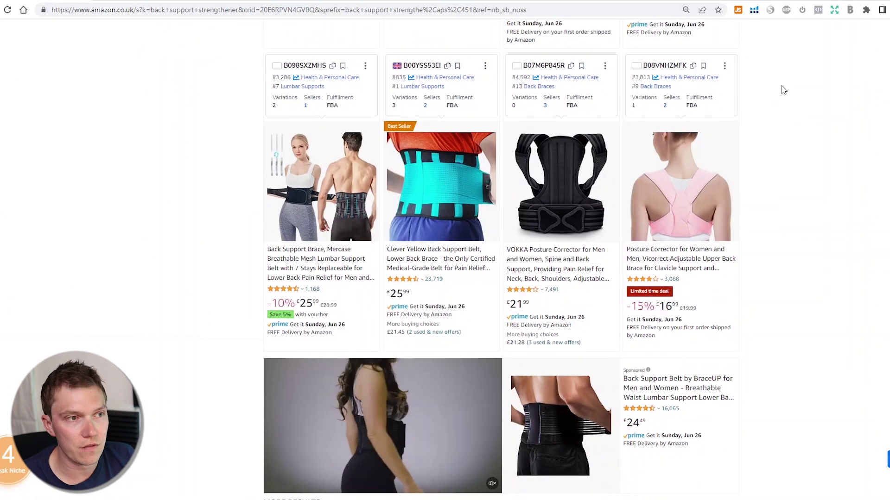
{"action": "scroll", "coordinate": [500, 259], "scroll_direction": "down", "scroll_amount": 1}
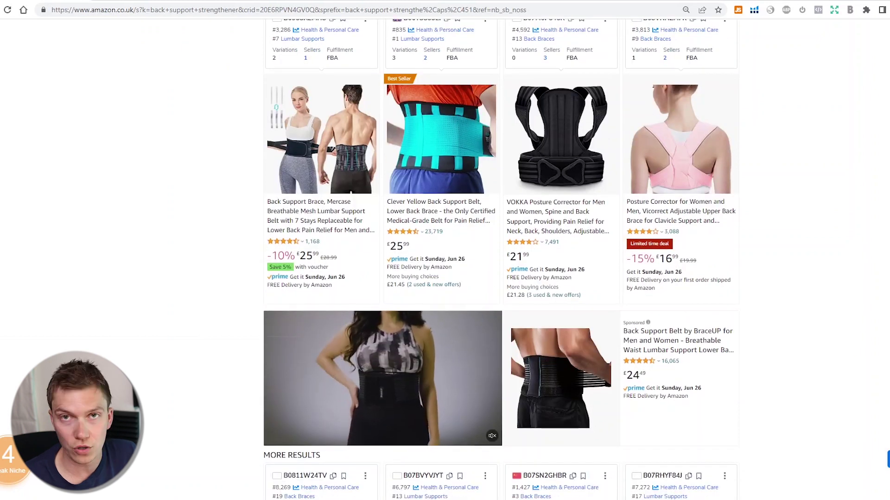
{"action": "scroll", "coordinate": [500, 259], "scroll_direction": "up", "scroll_amount": 1}
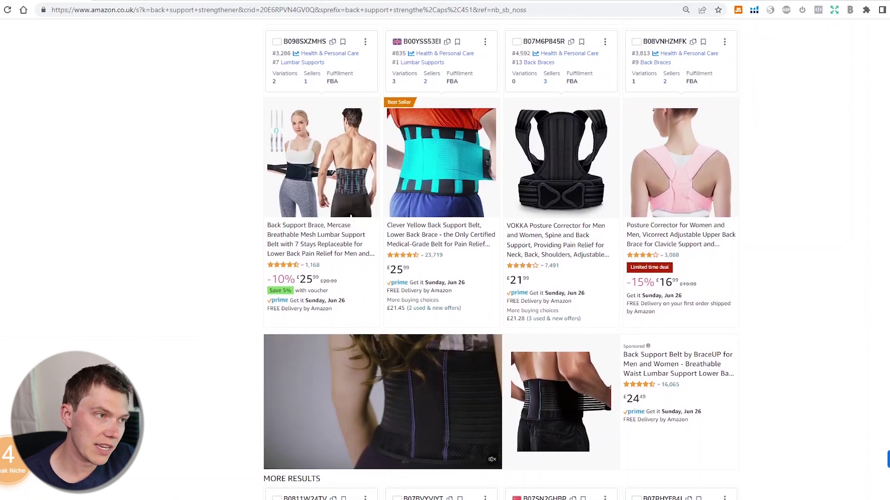
{"action": "scroll", "coordinate": [552, 181], "scroll_direction": "up", "scroll_amount": 1}
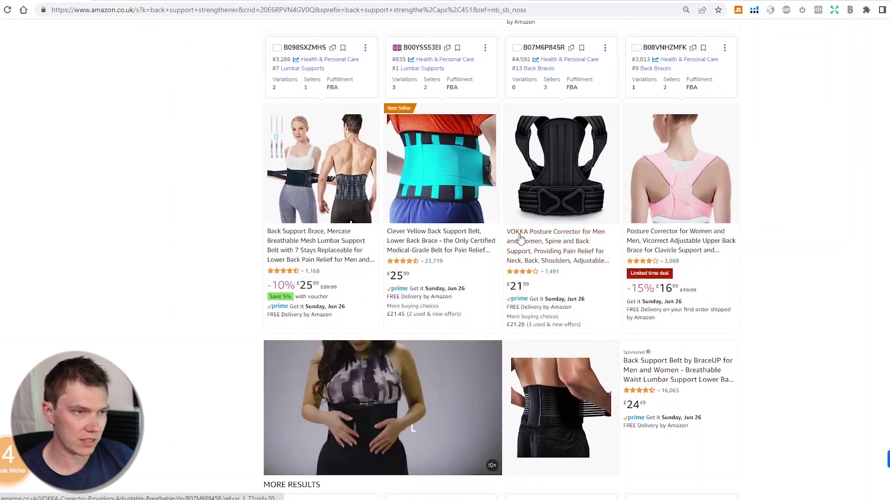
- Open the VOKKA Posture Corrector product page and scroll to its price and sales-rank chart
{"action": "left_click", "coordinate": [560, 185]}
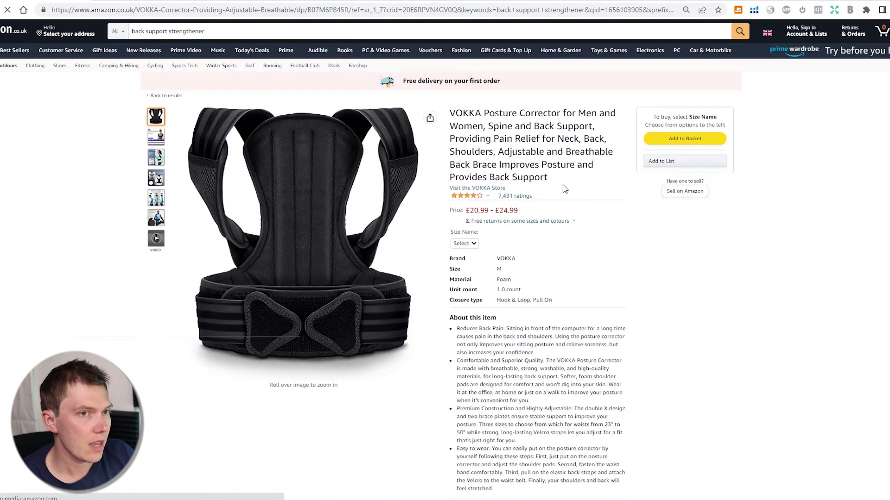
{"action": "scroll", "coordinate": [564, 189], "scroll_direction": "down", "scroll_amount": 12}
{"action": "scroll", "coordinate": [854, 135], "scroll_direction": "up", "scroll_amount": 7}
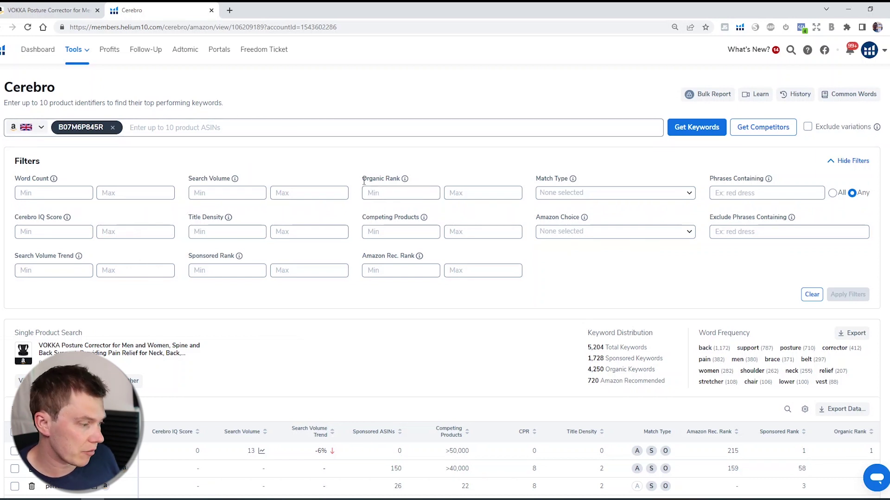
- Filter Cerebro keywords to organic rank 1–24 and Organic match type only, leaving 660 keywords
{"action": "left_click", "coordinate": [401, 194]}
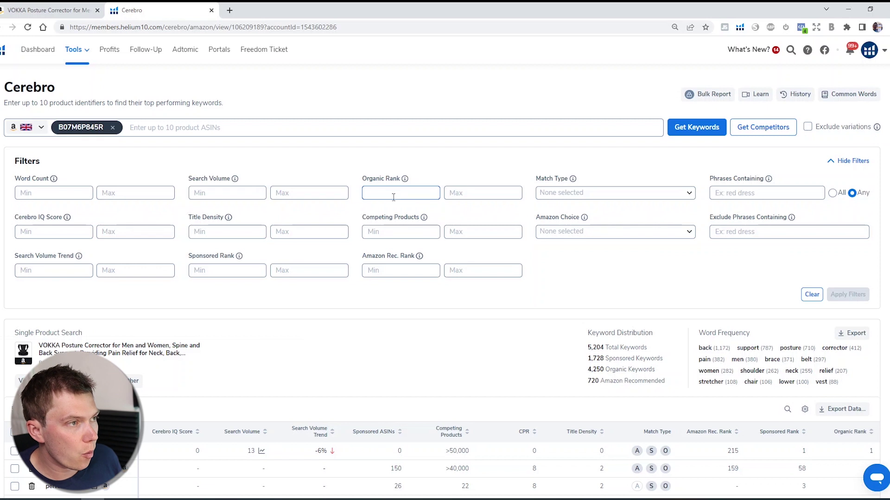
{"action": "type", "text": "1"}
{"action": "left_click", "coordinate": [457, 193]}
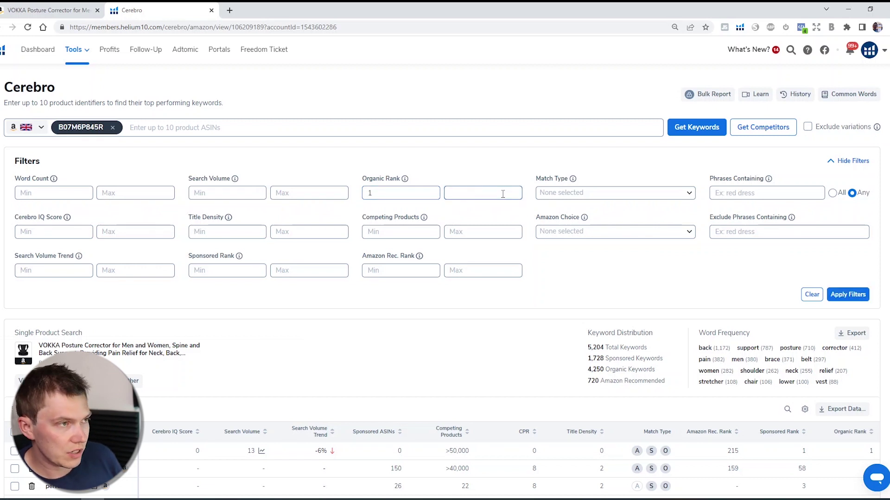
{"action": "type", "text": "24"}
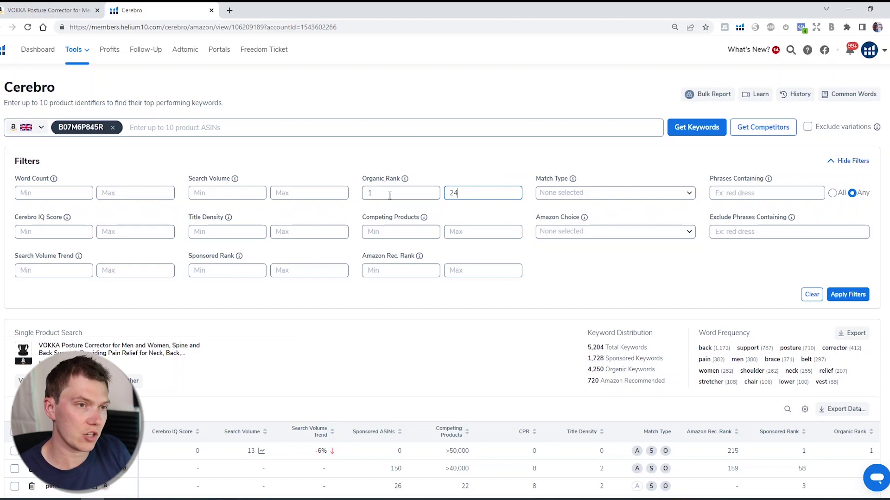
{"action": "left_click", "coordinate": [602, 196]}
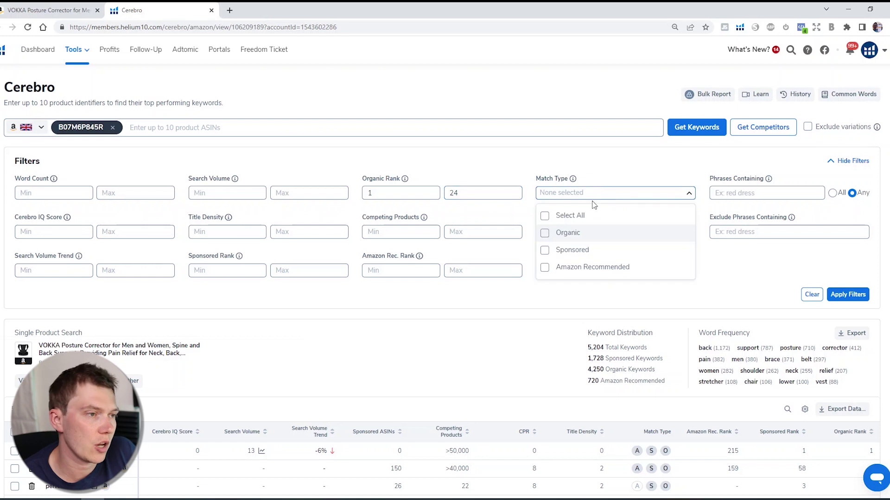
{"action": "left_click", "coordinate": [562, 233]}
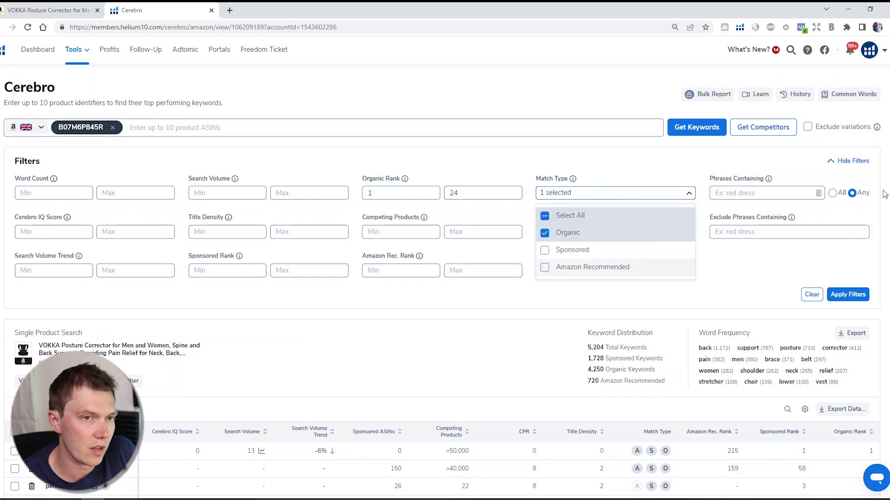
{"action": "left_click", "coordinate": [876, 246]}
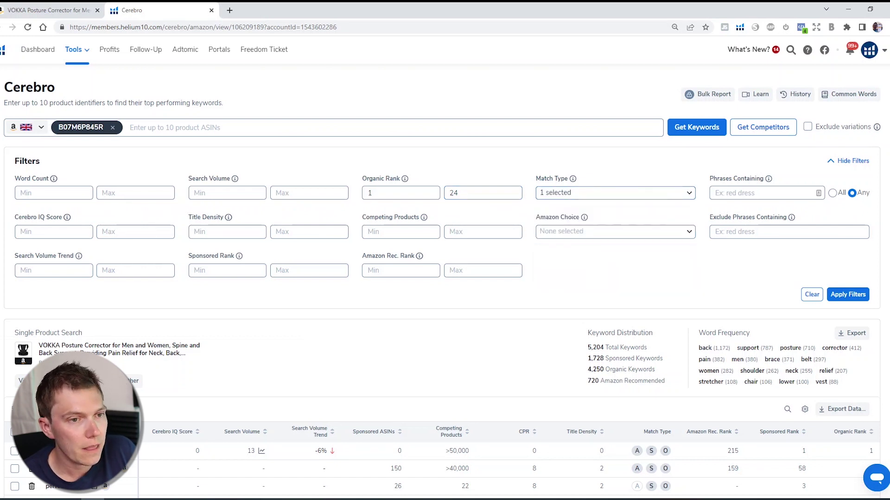
{"action": "left_click", "coordinate": [848, 294]}
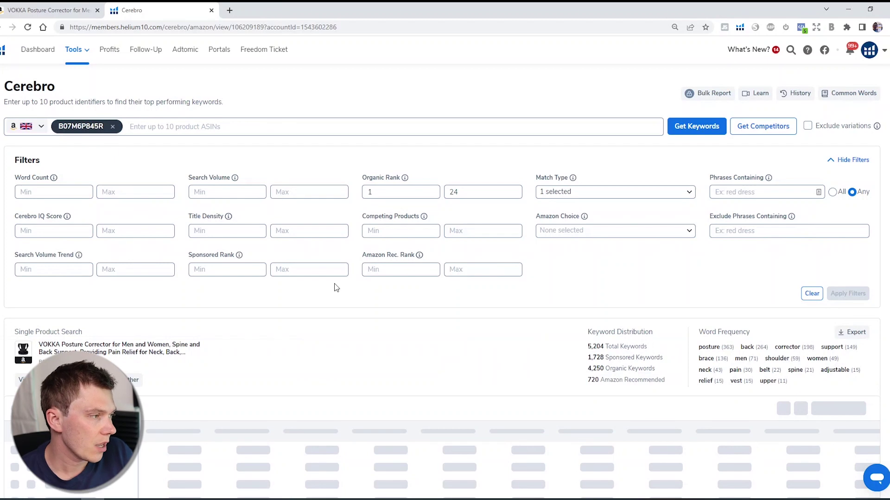
{"action": "scroll", "coordinate": [300, 322], "scroll_direction": "down", "scroll_amount": 2}
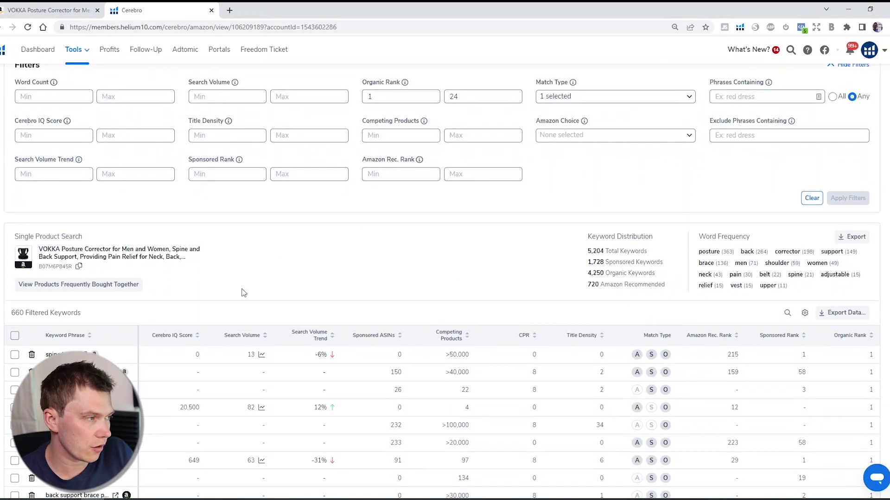
- Sort the 660 keywords by search volume, highest first, topped by 'posture corrector men' at 9,973
{"action": "left_click", "coordinate": [238, 338]}
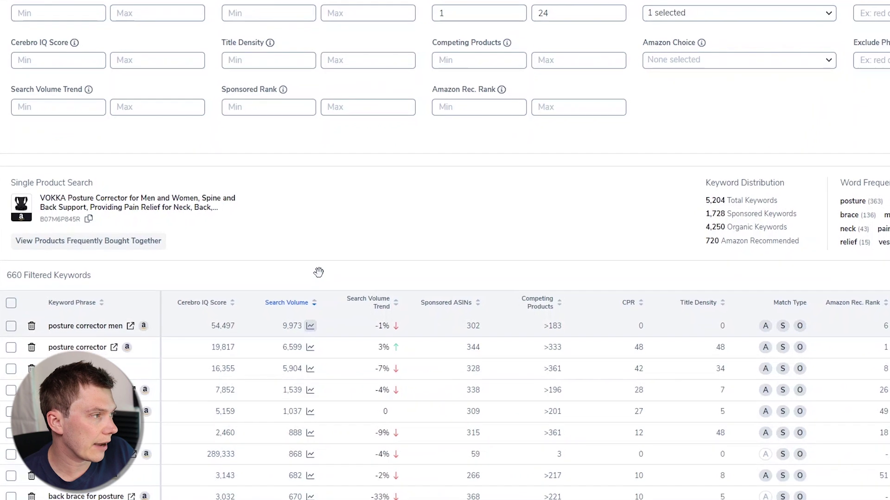
{"action": "scroll", "coordinate": [318, 272], "scroll_direction": "down", "scroll_amount": 3}
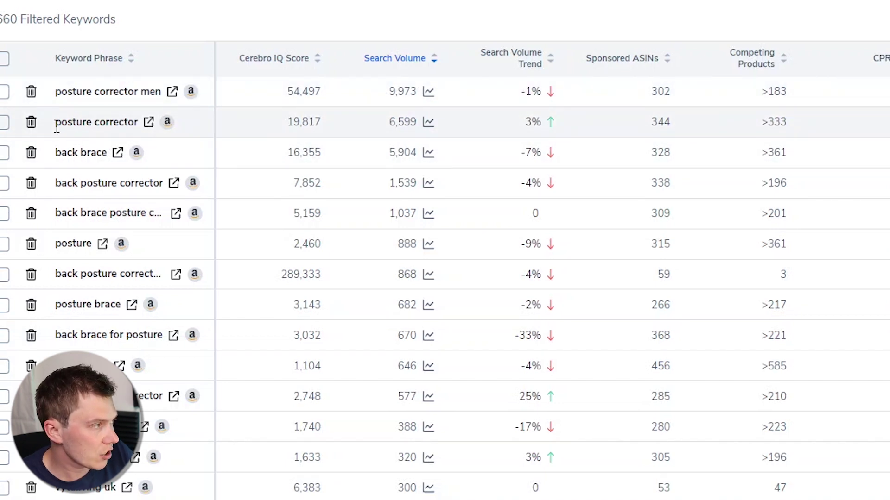
- Open Amazon UK results for 'posture corrector' (346 results) and scroll through the competing listings
{"action": "left_click_drag", "start_coordinate": [57, 126], "coordinate": [139, 122]}
{"action": "left_click", "coordinate": [148, 123]}
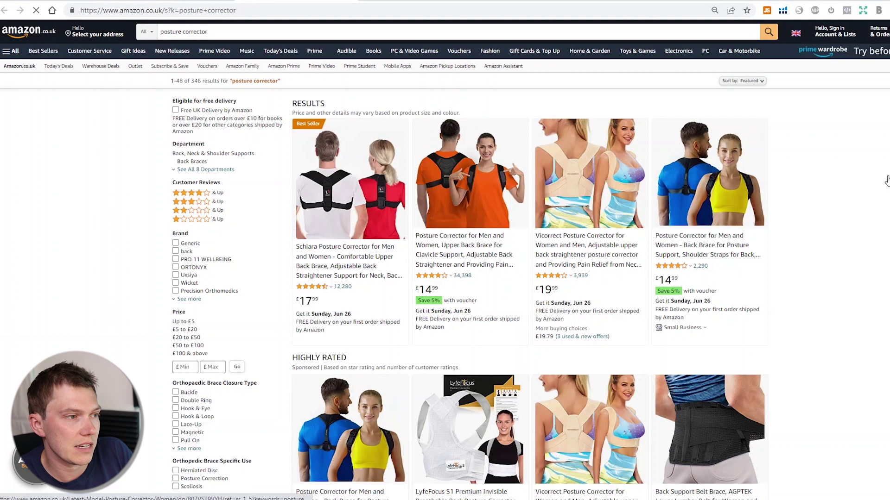
{"action": "scroll", "coordinate": [882, 183], "scroll_direction": "down", "scroll_amount": 1}
{"action": "scroll", "coordinate": [882, 183], "scroll_direction": "down", "scroll_amount": 12}
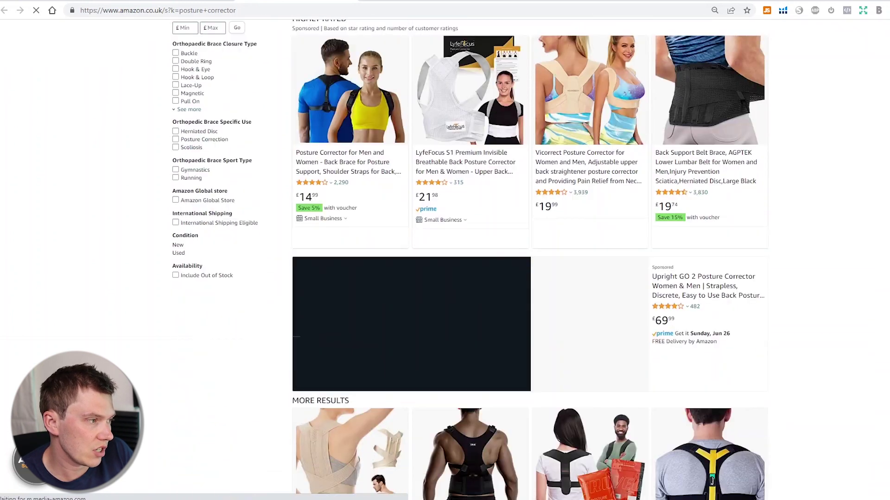
{"action": "scroll", "coordinate": [881, 183], "scroll_direction": "down", "scroll_amount": 10}
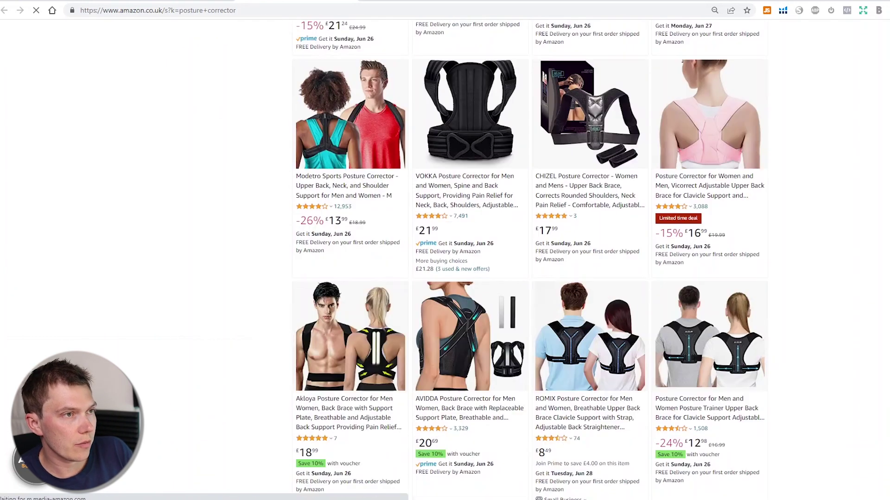
{"action": "key", "text": "Home"}
{"action": "scroll", "coordinate": [528, 260], "scroll_direction": "down", "scroll_amount": 4}
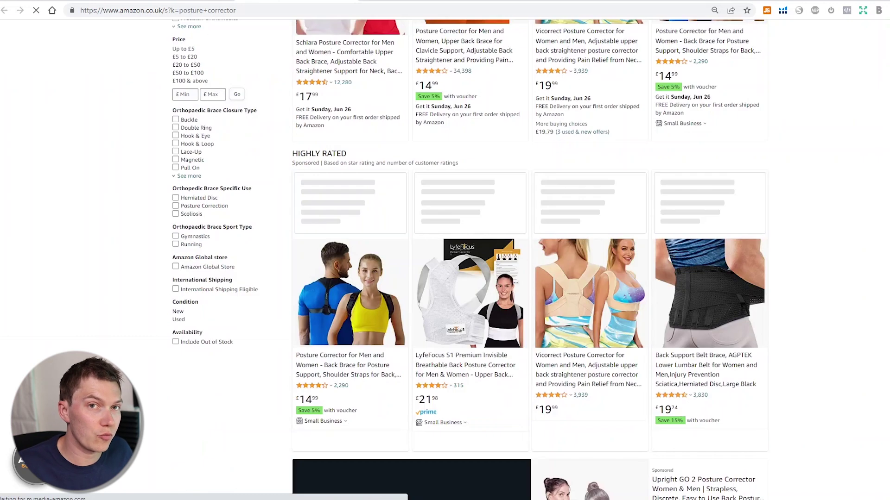
{"action": "scroll", "coordinate": [879, 180], "scroll_direction": "up", "scroll_amount": 6}
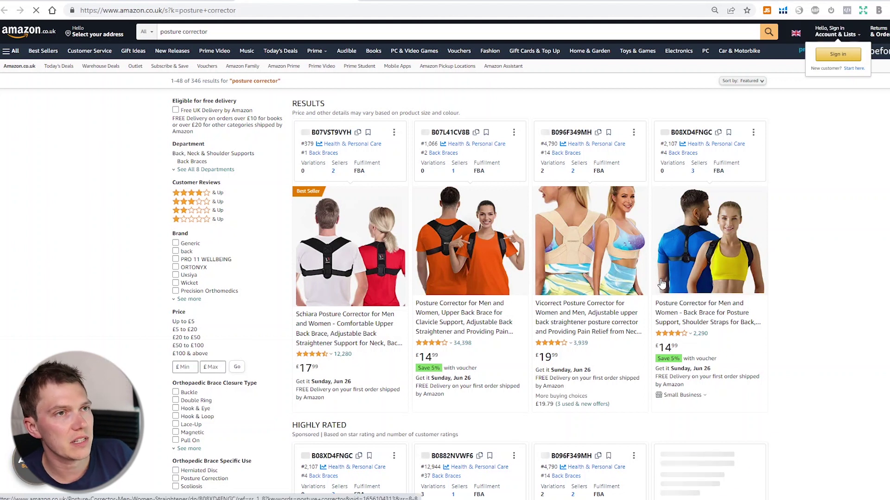
- Run Xray on the 'posture corrector' results, showing £280,637 total revenue and £19 average price
{"action": "left_click", "coordinate": [782, 10]}
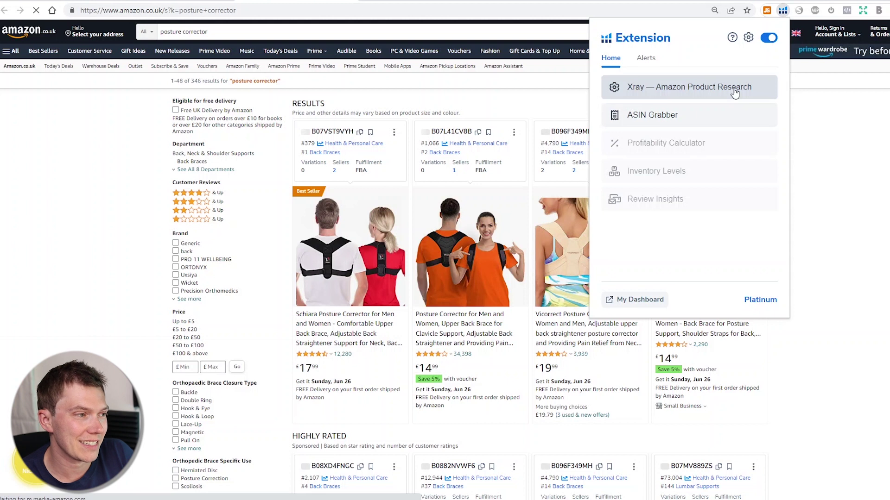
{"action": "left_click", "coordinate": [735, 93]}
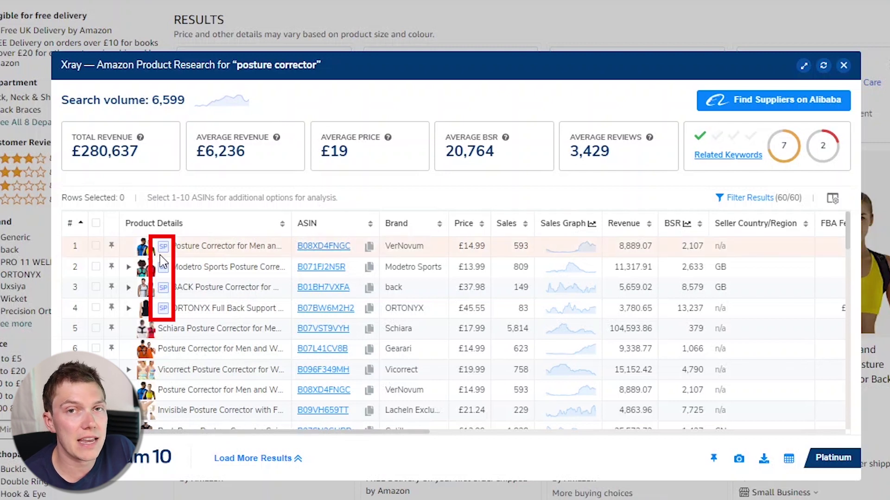
{"action": "mouse_move", "coordinate": [165, 252]}
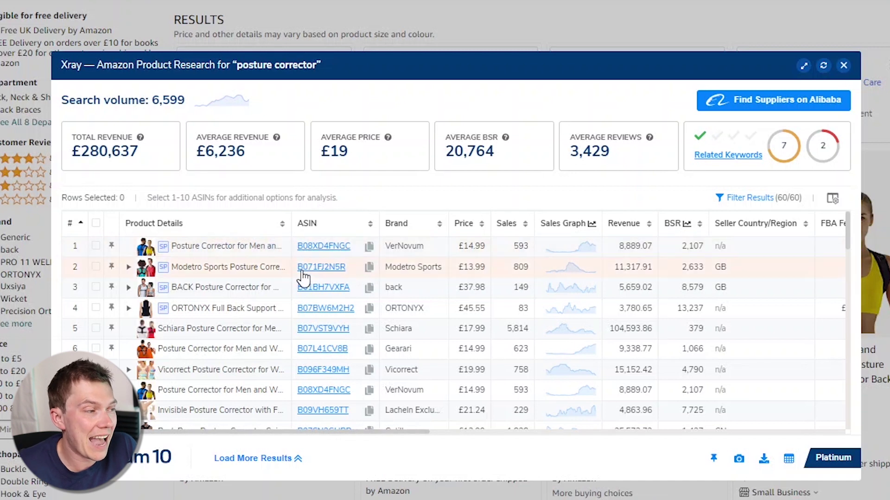
{"action": "mouse_move", "coordinate": [305, 296]}
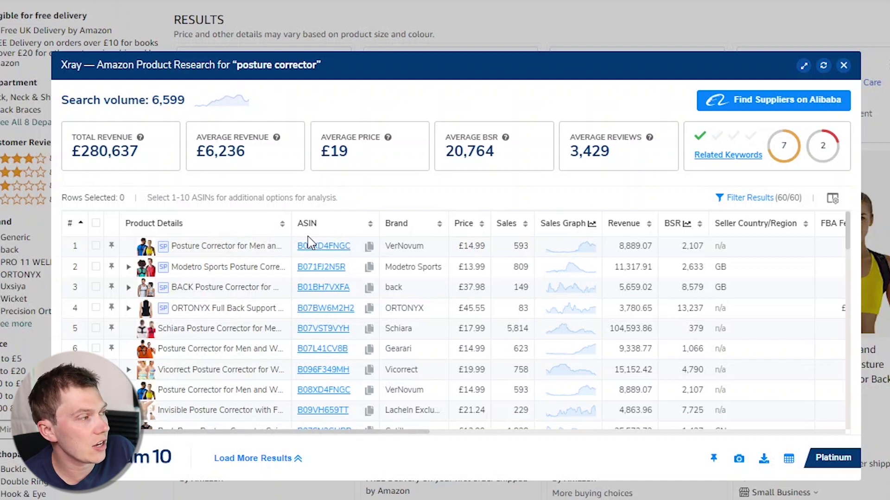
- Toggle the first two product checkboxes, then open Xray filters and tick 'Hide sponsored products from results'
{"action": "left_click", "coordinate": [132, 246]}
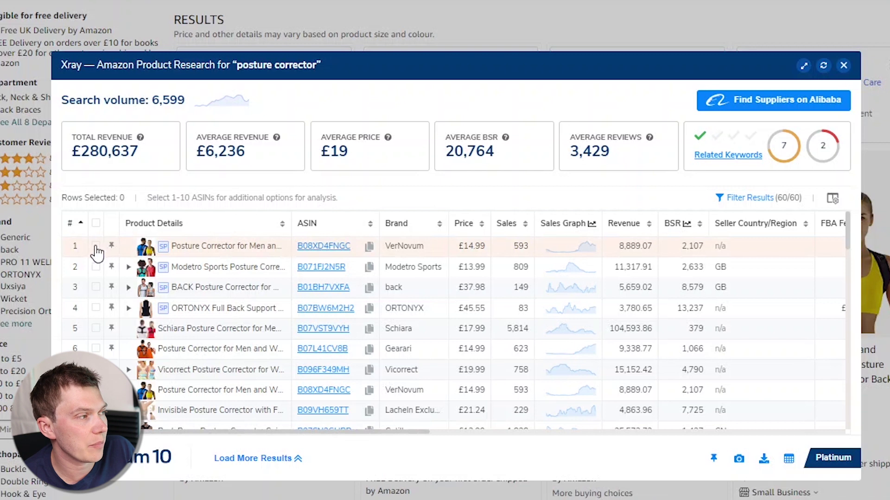
{"action": "left_click", "coordinate": [96, 268]}
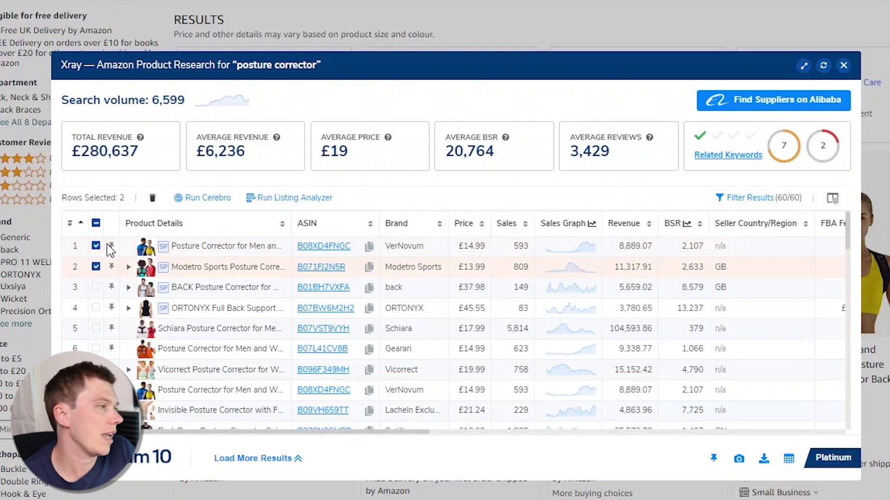
{"action": "left_click", "coordinate": [96, 246]}
{"action": "left_click", "coordinate": [97, 251]}
{"action": "left_click", "coordinate": [97, 267]}
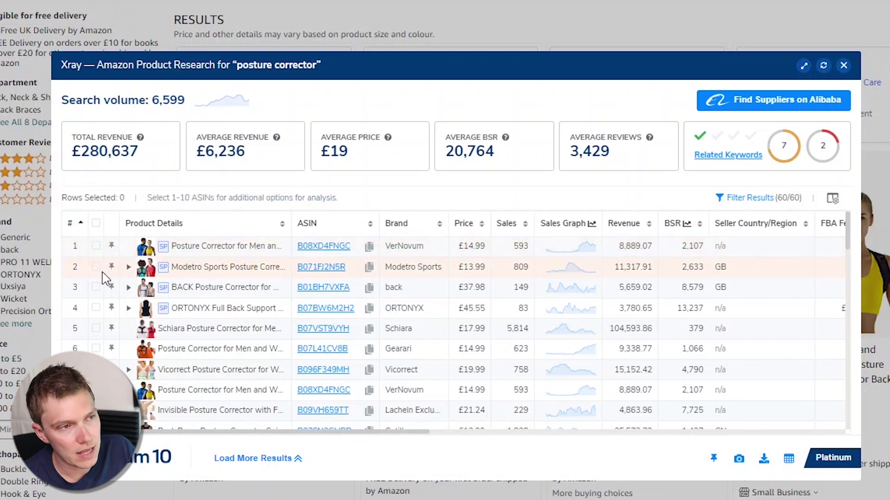
{"action": "left_click", "coordinate": [741, 202]}
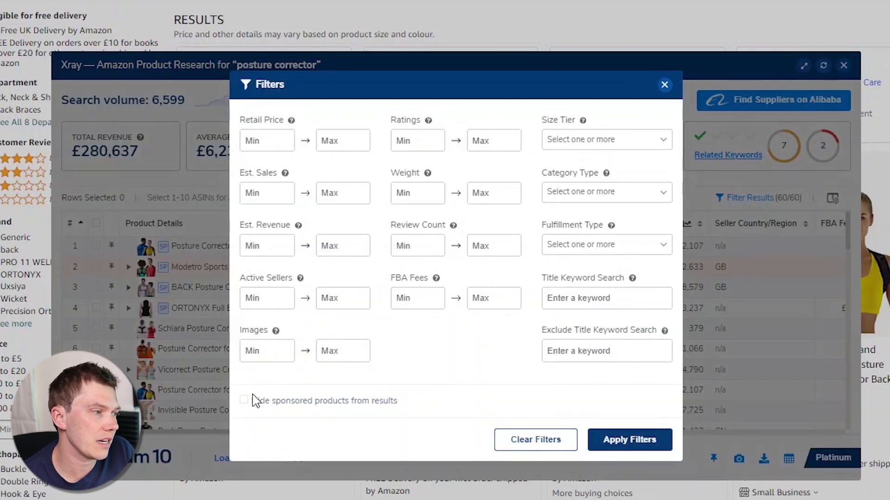
{"action": "left_click", "coordinate": [264, 405]}
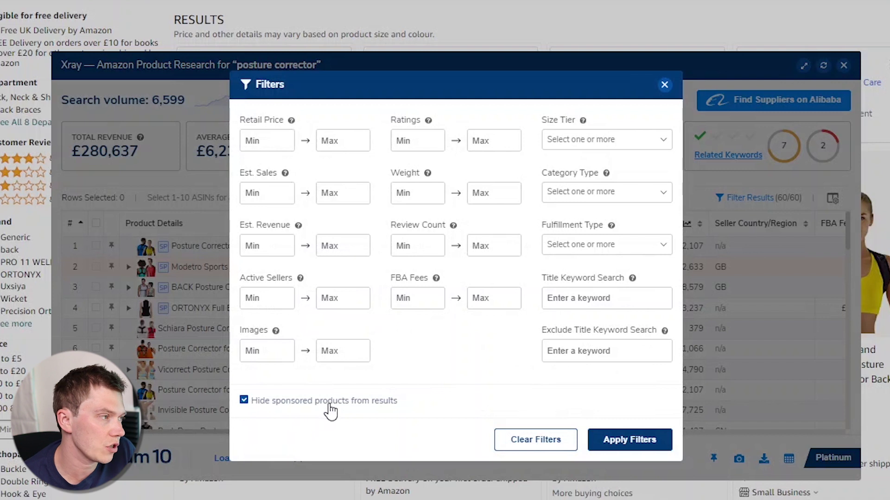
- Apply the filter hiding sponsored listings (48 of 60 products) and enlarge the Xray window
{"action": "left_click", "coordinate": [598, 440]}
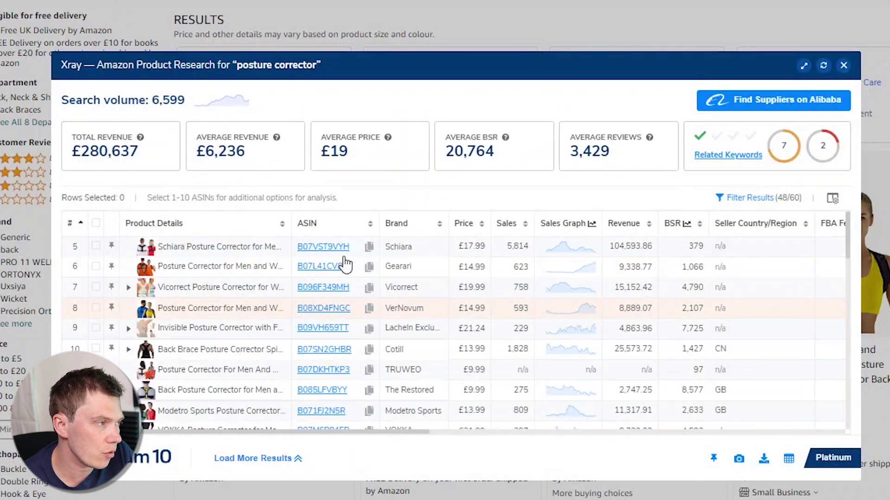
{"action": "scroll", "coordinate": [274, 264], "scroll_direction": "down", "scroll_amount": 10}
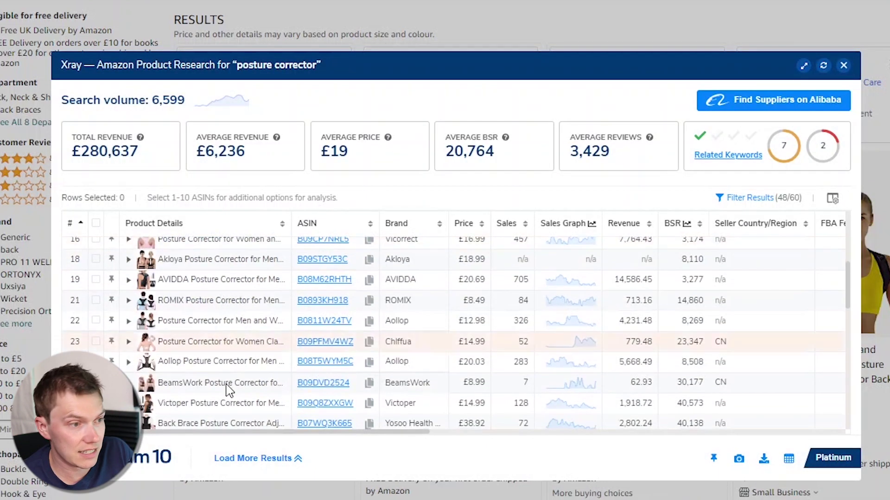
{"action": "left_click_drag", "start_coordinate": [391, 55], "coordinate": [303, 17]}
{"action": "left_click_drag", "start_coordinate": [769, 438], "coordinate": [889, 499]}
{"action": "left_click_drag", "start_coordinate": [572, 26], "coordinate": [541, 42]}
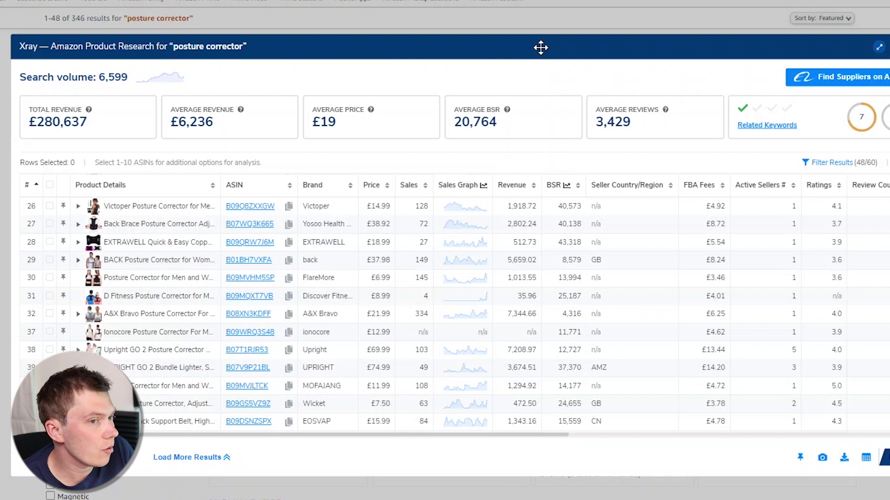
{"action": "scroll", "coordinate": [509, 316], "scroll_direction": "up", "scroll_amount": 6}
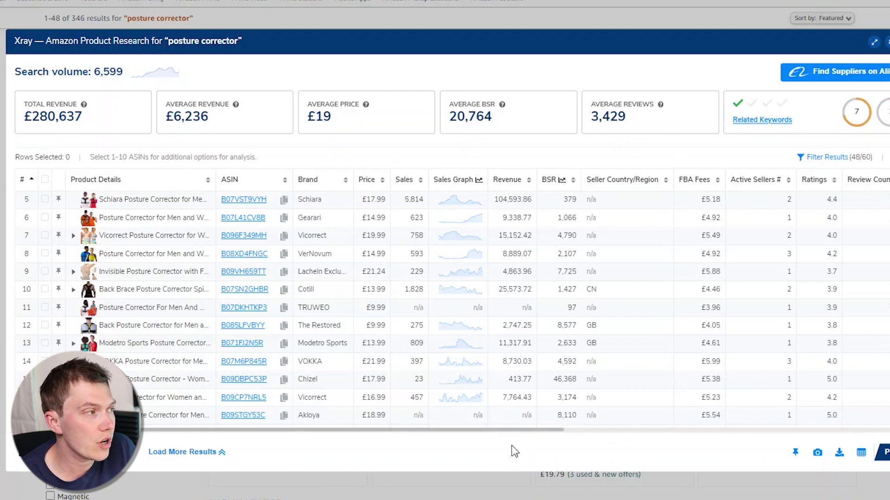
- View posture corrector's search volume history for 90 days, then 1 year, then close it
{"action": "left_click", "coordinate": [154, 74]}
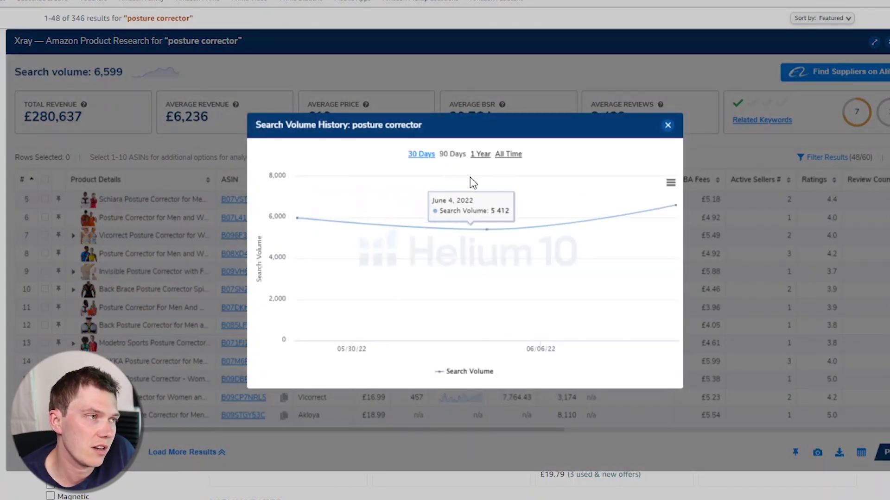
{"action": "left_click", "coordinate": [452, 154]}
{"action": "left_click", "coordinate": [481, 157]}
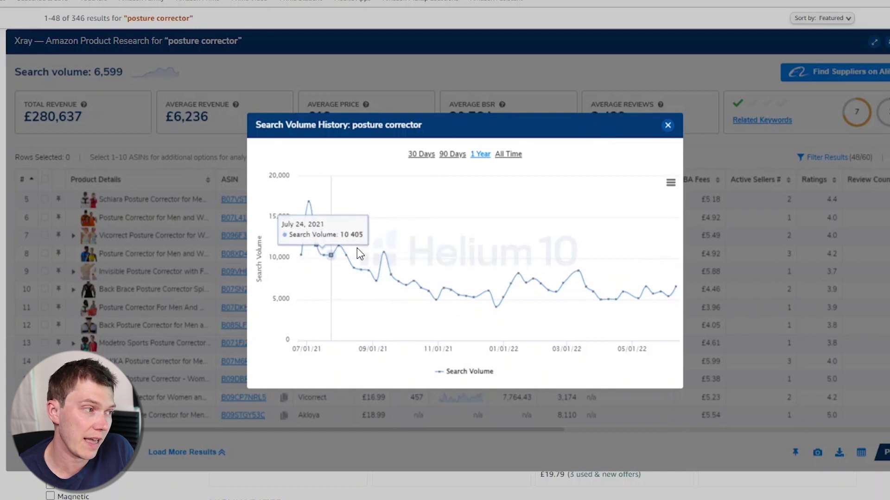
{"action": "left_click", "coordinate": [667, 125]}
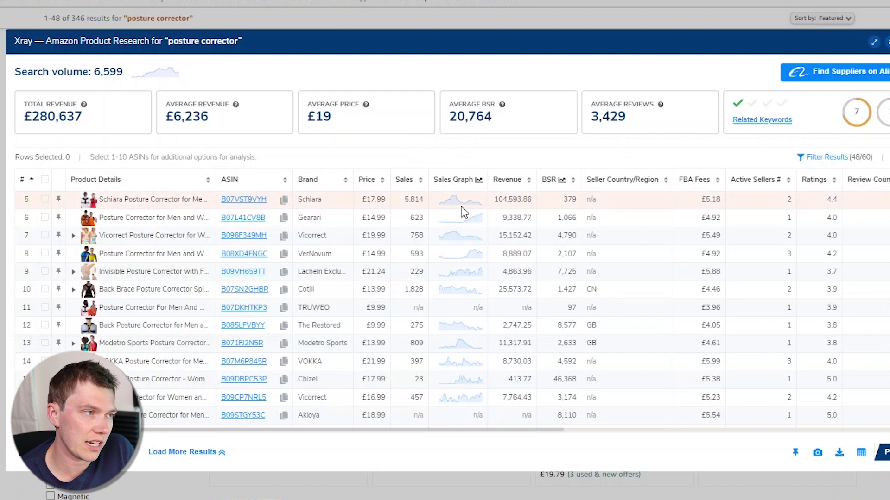
- Check the Schiara posture corrector's sales chart in row 5, then close it
{"action": "left_click", "coordinate": [460, 203]}
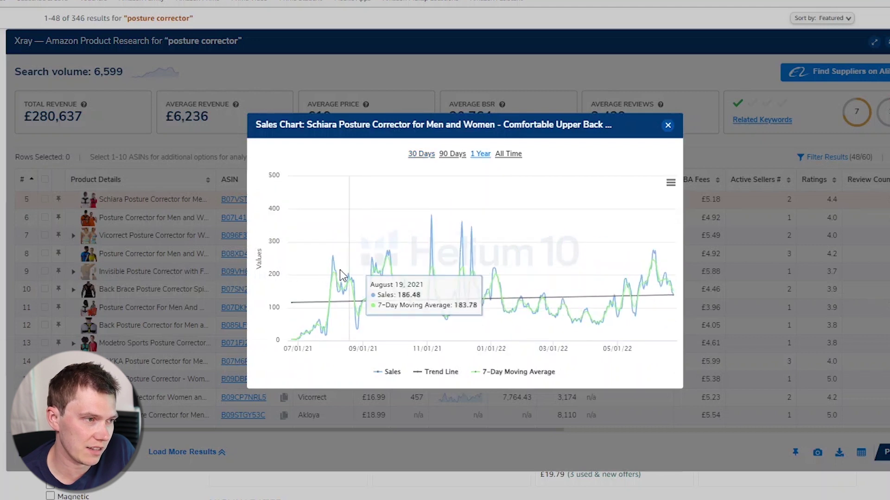
{"action": "left_click", "coordinate": [667, 126]}
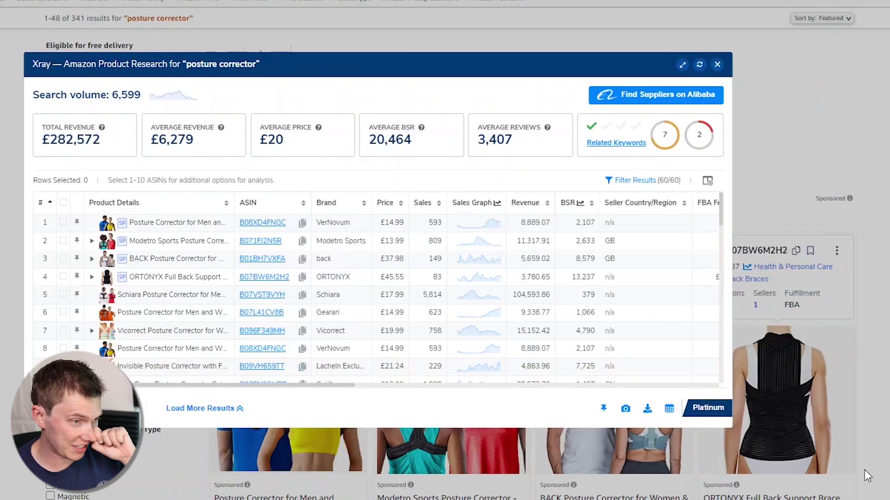
- Enlarge the Xray window to show FBA Fees, Active Sellers and Ratings, marking row 10's CN seller
{"action": "left_click_drag", "start_coordinate": [866, 476], "coordinate": [866, 476]}
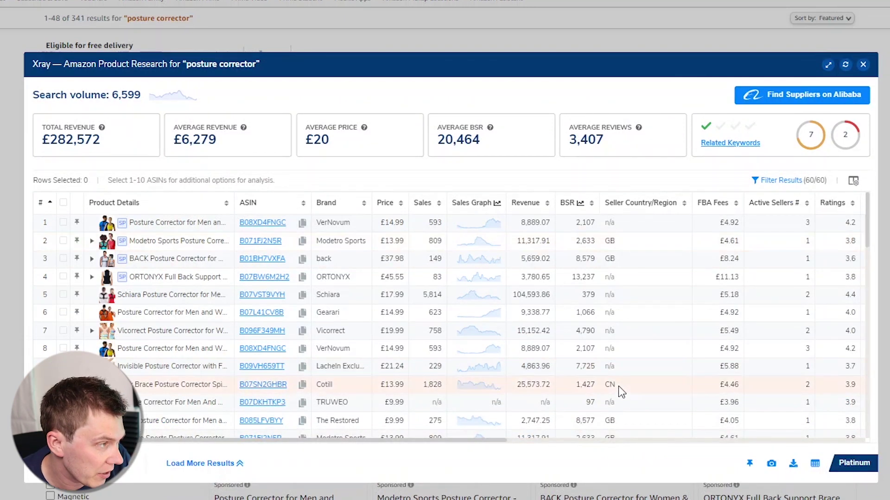
{"action": "scroll", "coordinate": [621, 392], "scroll_direction": "down", "scroll_amount": 3}
{"action": "double_click", "coordinate": [609, 317]}
{"action": "scroll", "coordinate": [640, 321], "scroll_direction": "up", "scroll_amount": 3}
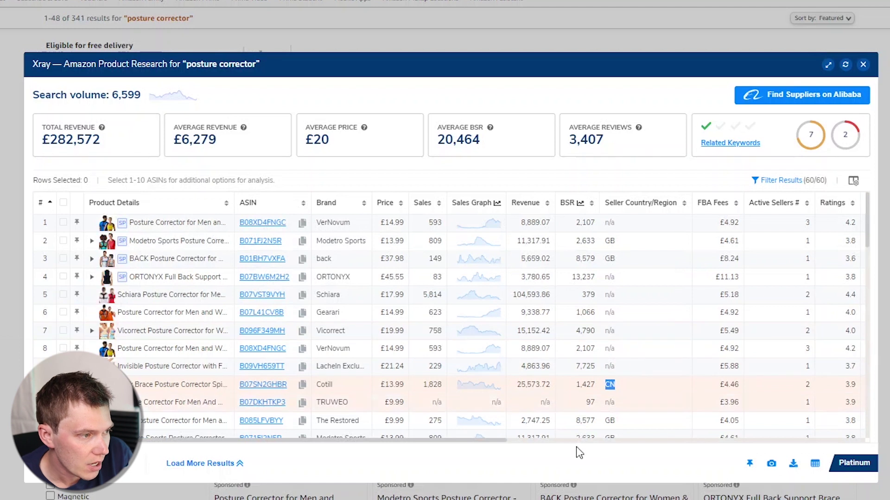
{"action": "left_click_drag", "start_coordinate": [499, 441], "coordinate": [658, 447]}
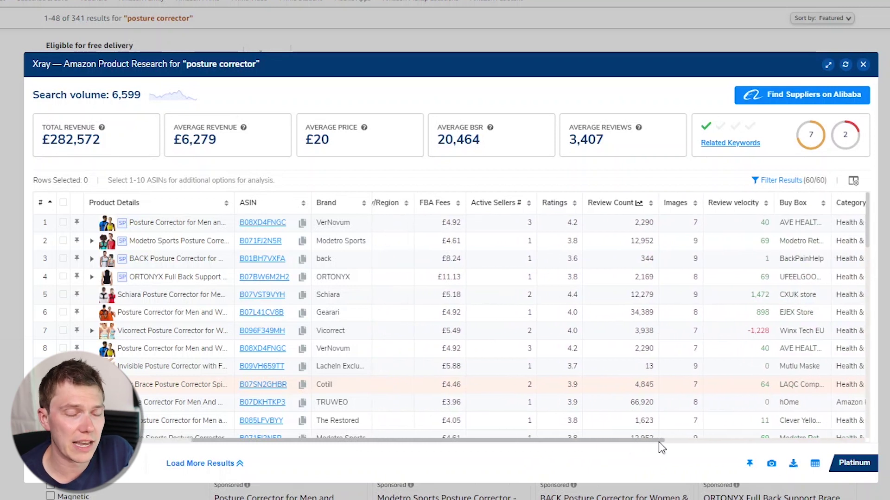
- Scroll the Xray table right to show Review Count, Images, Review velocity and Buy Box columns
{"action": "scroll", "coordinate": [660, 442], "scroll_direction": "right", "scroll_amount": 1}
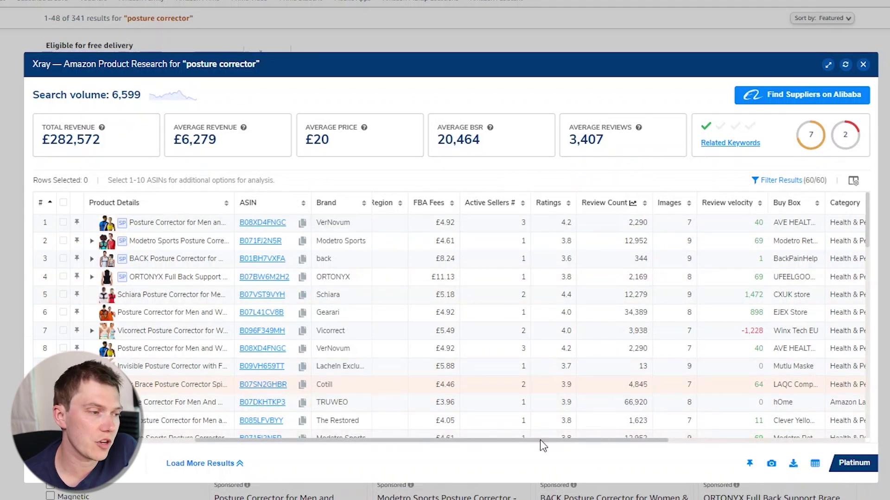
{"action": "left_click_drag", "start_coordinate": [538, 441], "coordinate": [532, 443]}
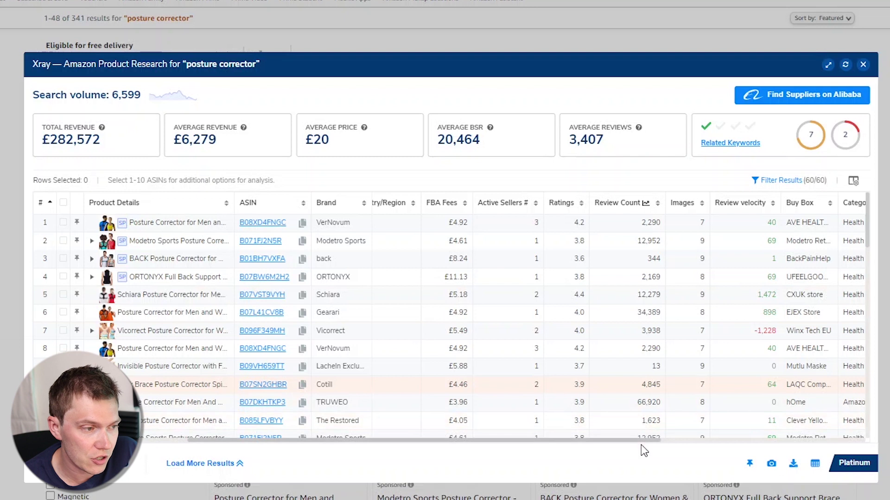
{"action": "left_click_drag", "start_coordinate": [636, 441], "coordinate": [635, 440]}
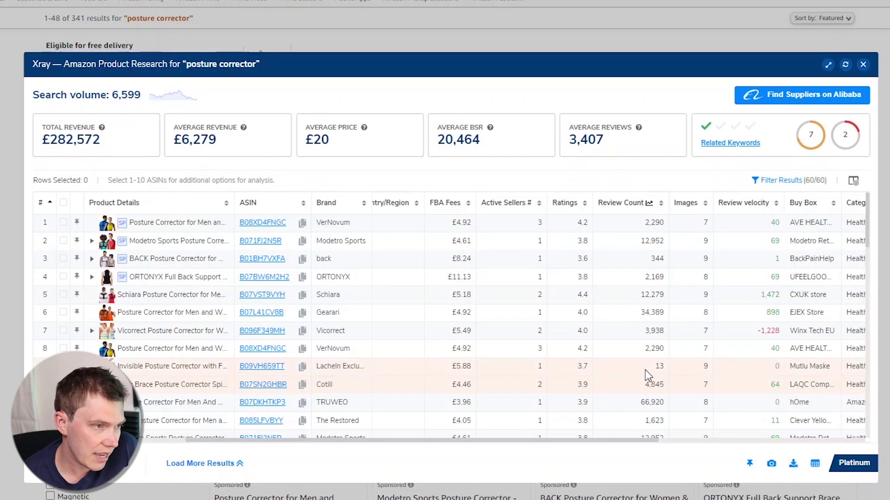
- Mark row 9's 3.7 rating, then expand the one-star 'Not worth it's money' Amazon review
{"action": "double_click", "coordinate": [579, 367]}
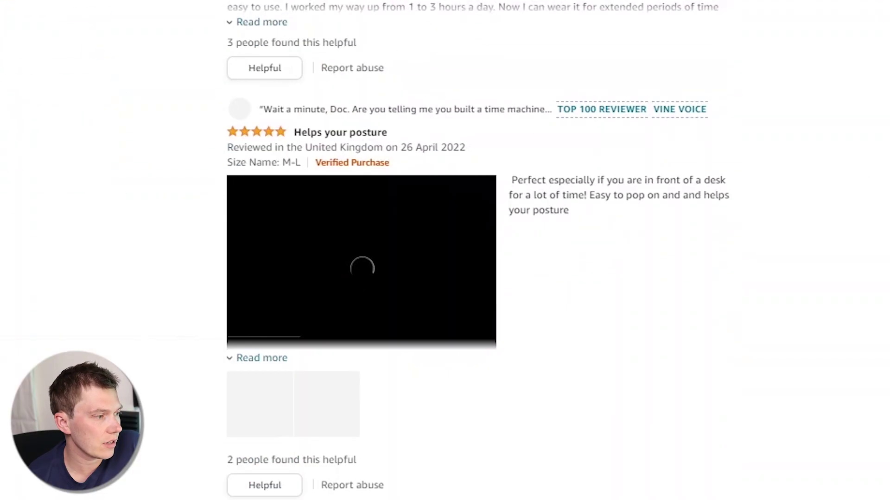
{"action": "scroll", "coordinate": [464, 250], "scroll_direction": "down", "scroll_amount": 10}
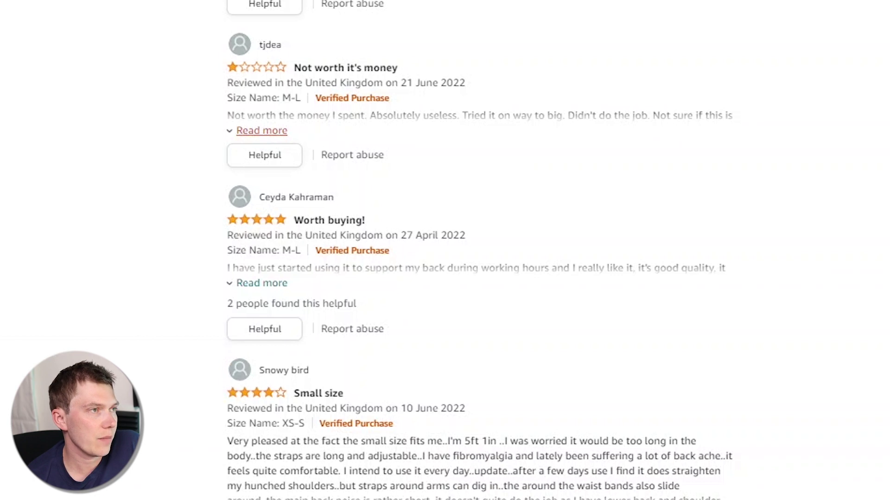
{"action": "left_click", "coordinate": [262, 130]}
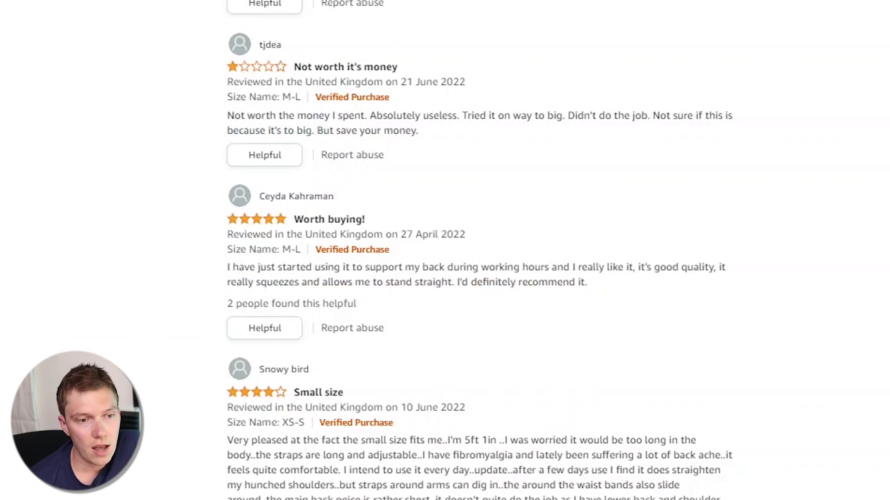
{"action": "scroll", "coordinate": [445, 278], "scroll_direction": "up", "scroll_amount": 10}
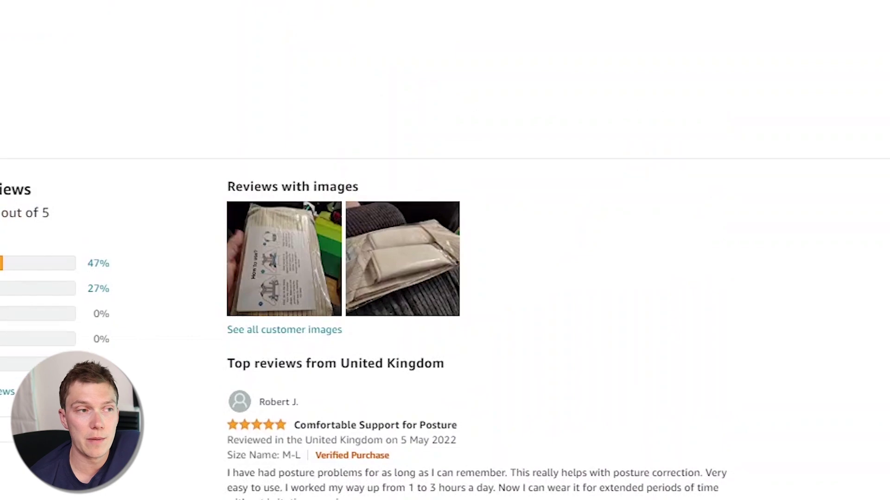